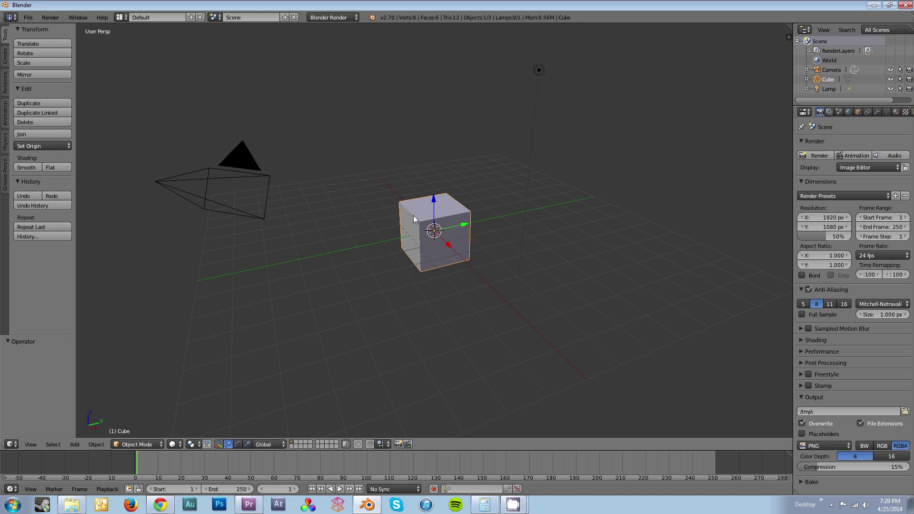
Scale the cube up by a factor of 5 and switch the view to wireframe.
{"action": "key", "text": "s"}
{"action": "key", "text": "5"}
{"action": "key", "text": "Return"}
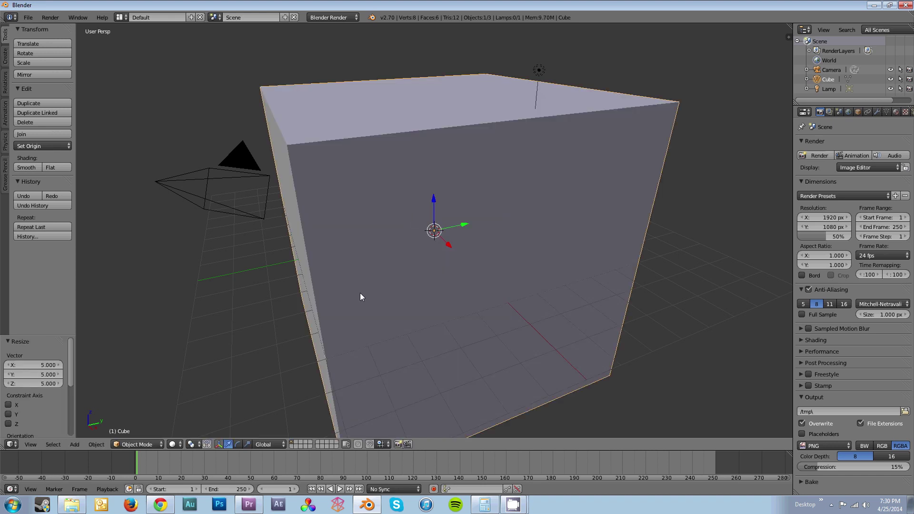
{"action": "key", "text": "z"}
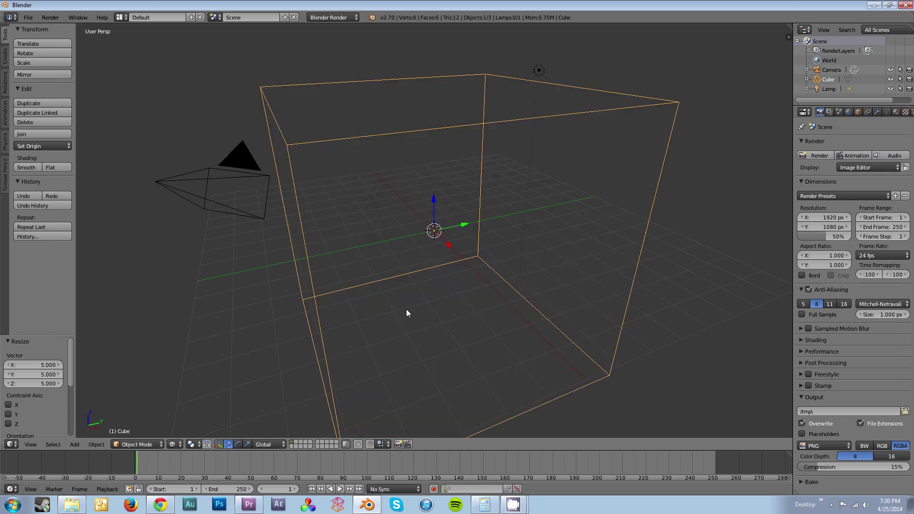
Deselect everything and add a UV sphere at the scene centre.
{"action": "key", "text": "a"}
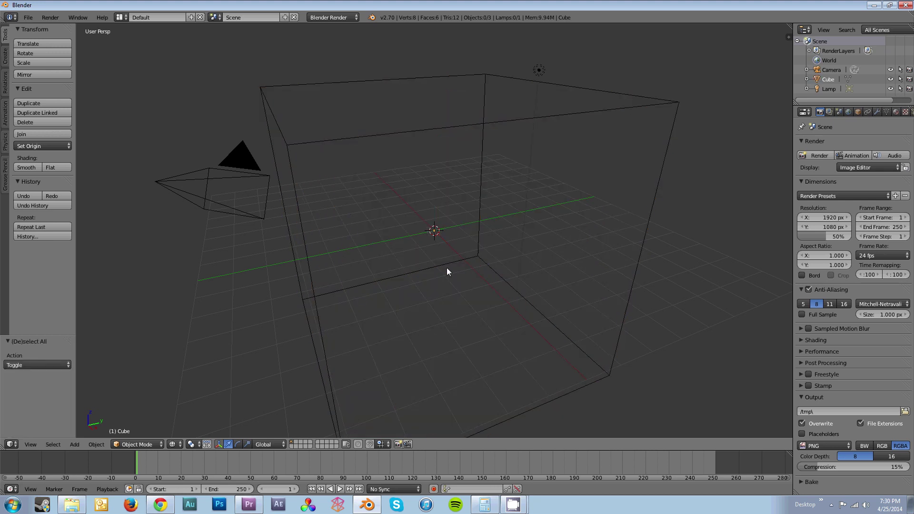
{"action": "key", "text": "shift+a"}
{"action": "mouse_move", "coordinate": [448, 269]}
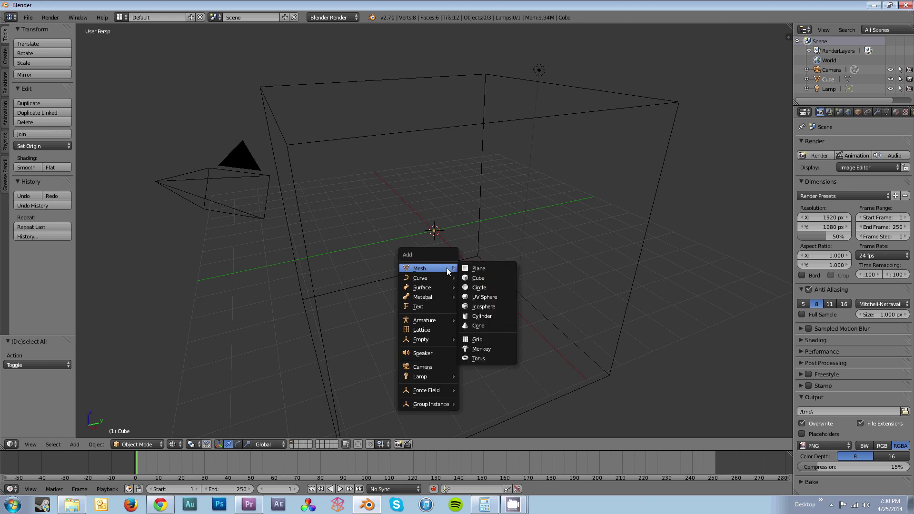
{"action": "left_click", "coordinate": [500, 301]}
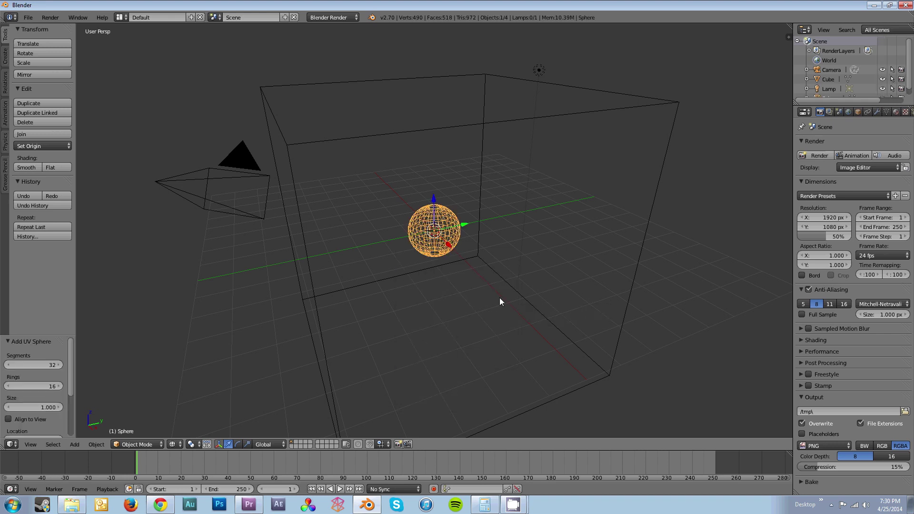
{"action": "scroll", "coordinate": [410, 305], "scroll_direction": "down", "scroll_amount": 4}
{"action": "middle_click_drag", "start_coordinate": [410, 305], "coordinate": [487, 288]}
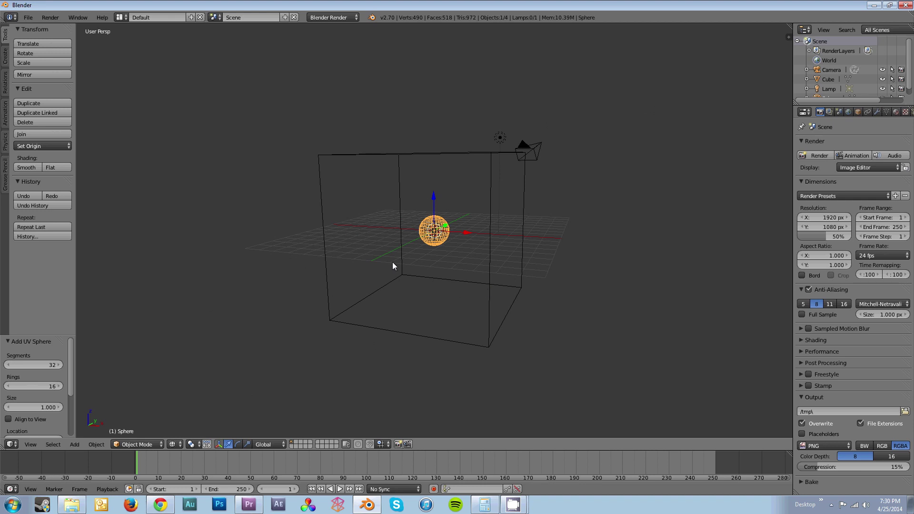
Raise the sphere 3 units along Z inside the cube.
{"action": "key", "text": "g"}
{"action": "key", "text": "z"}
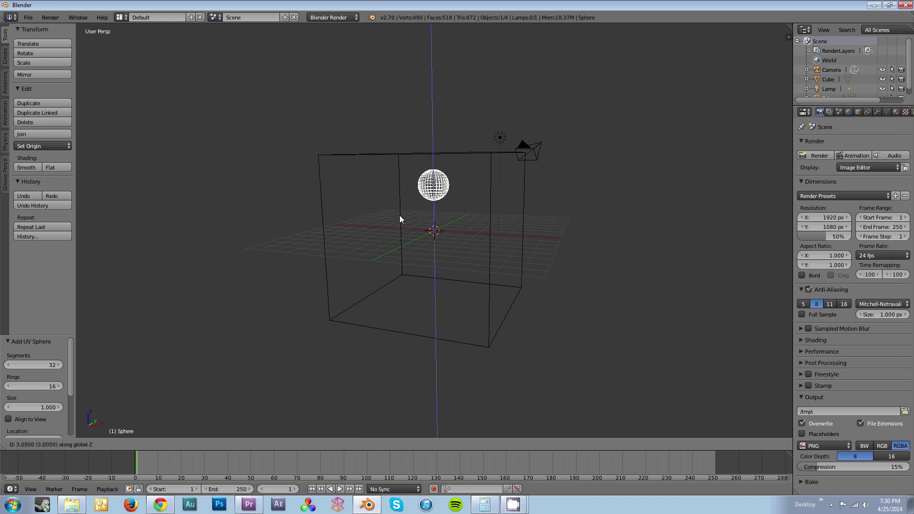
{"action": "key", "text": "Return"}
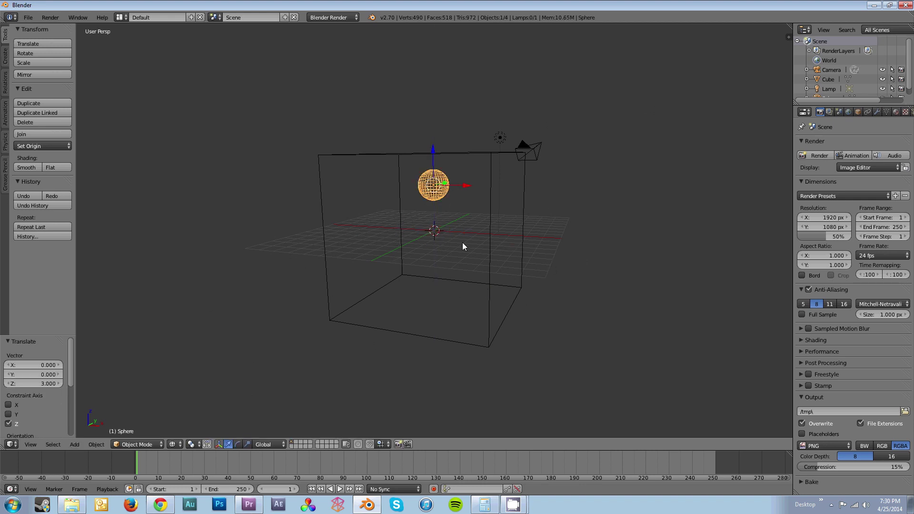
{"action": "middle_click_drag", "start_coordinate": [467, 175], "coordinate": [380, 159]}
Select the big cube, orbit around it, and drag the divider left to widen the side panels.
{"action": "right_click", "coordinate": [474, 174]}
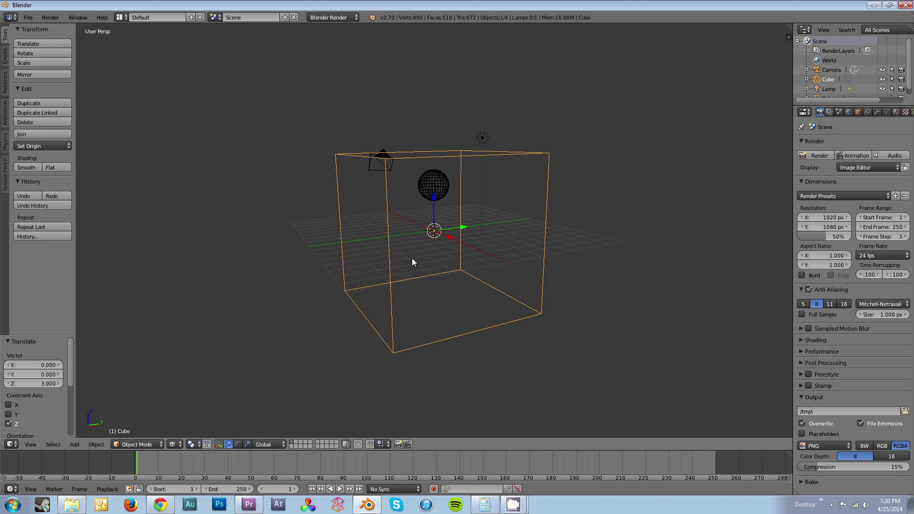
{"action": "middle_click_drag", "start_coordinate": [423, 258], "coordinate": [510, 291]}
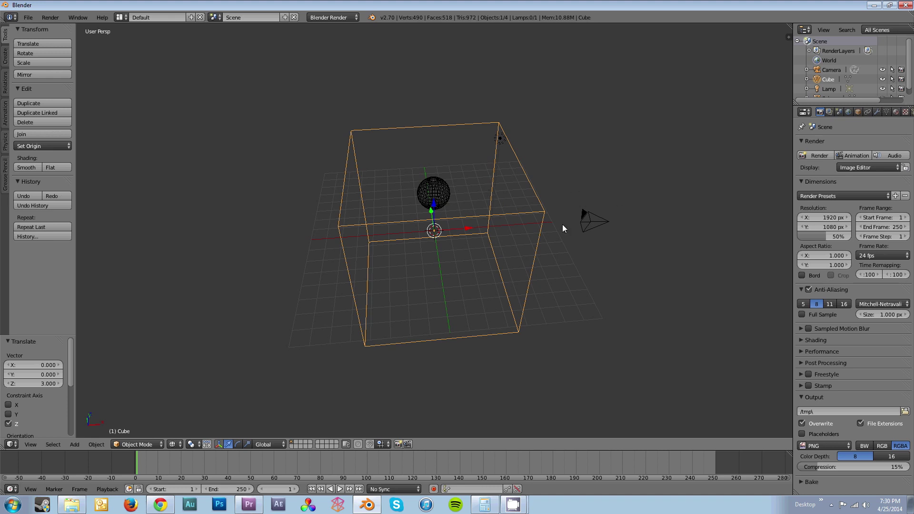
{"action": "middle_click_drag", "start_coordinate": [518, 255], "coordinate": [478, 243]}
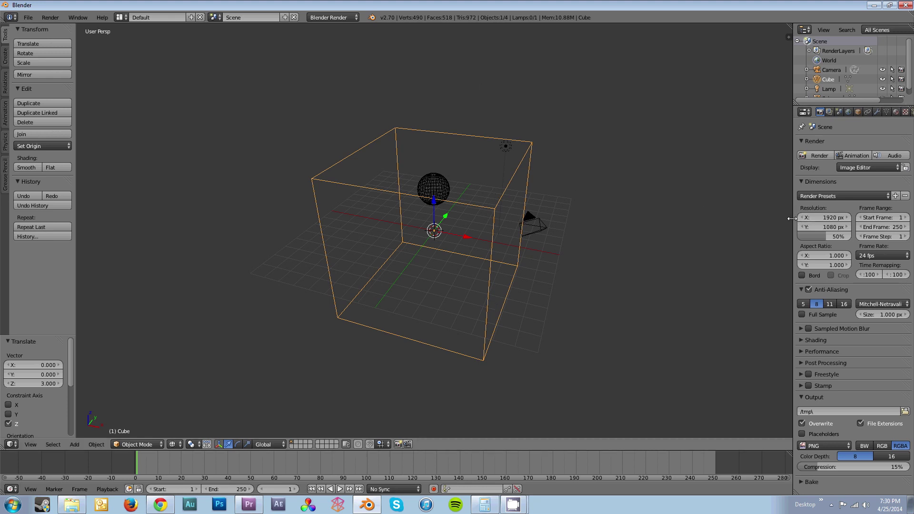
{"action": "left_click_drag", "start_coordinate": [793, 218], "coordinate": [684, 206]}
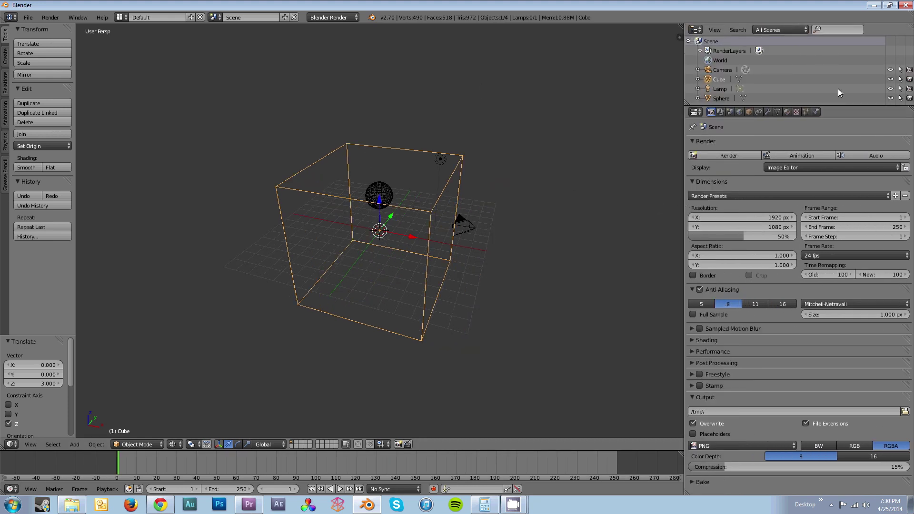
Enable fluid physics on the big cube and set its type to Domain.
{"action": "left_click", "coordinate": [817, 111]}
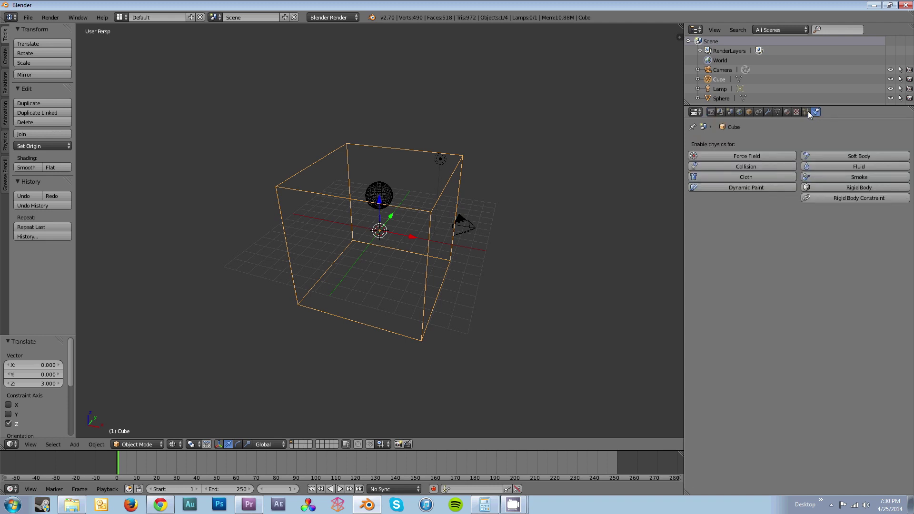
{"action": "left_click", "coordinate": [834, 168]}
{"action": "left_click", "coordinate": [829, 226]}
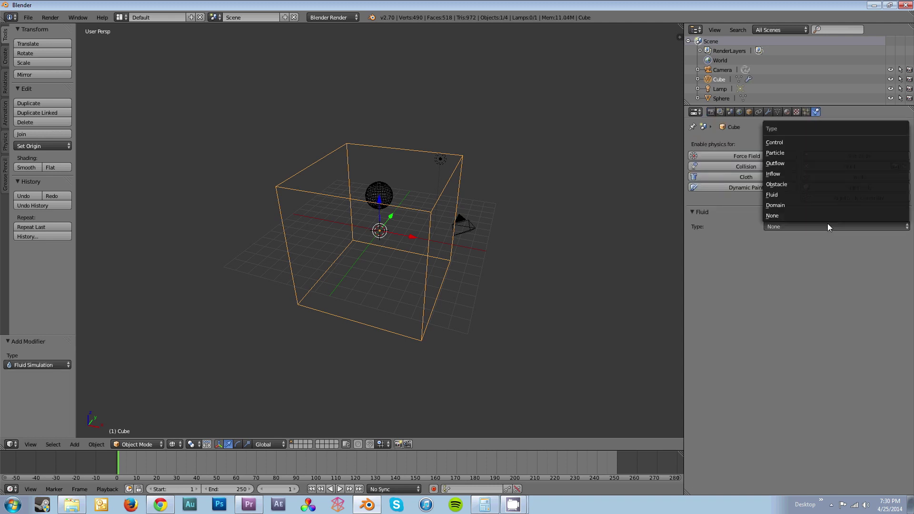
{"action": "left_click", "coordinate": [826, 206]}
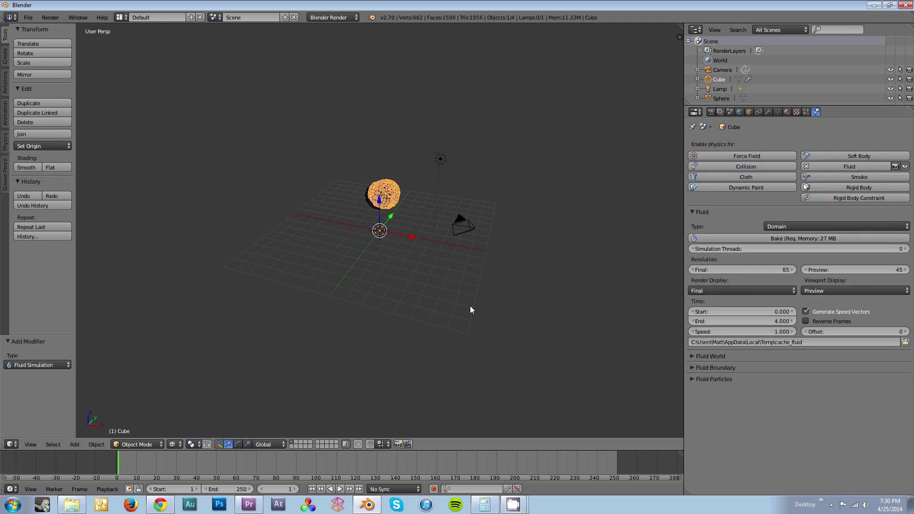
Enable fluid physics on the sphere with type Fluid, then reselect the domain cube.
{"action": "right_click", "coordinate": [380, 199]}
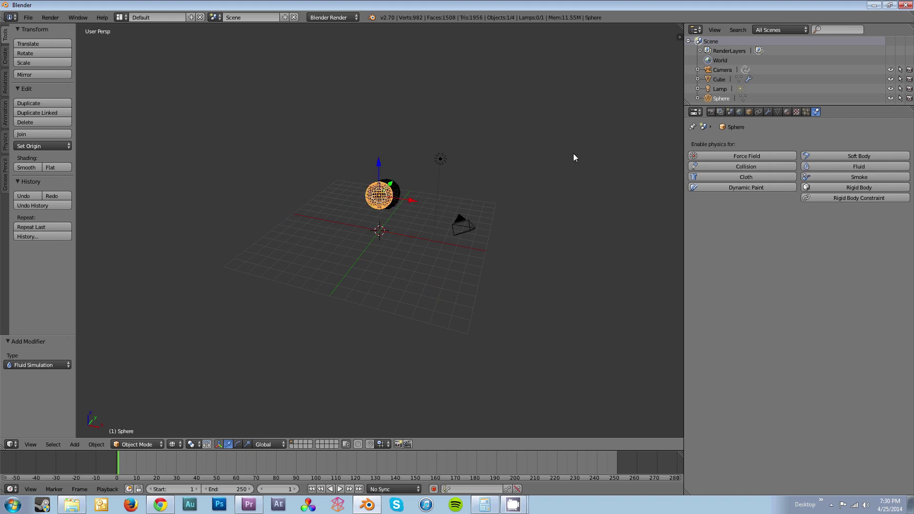
{"action": "left_click", "coordinate": [880, 168]}
{"action": "left_click", "coordinate": [814, 226]}
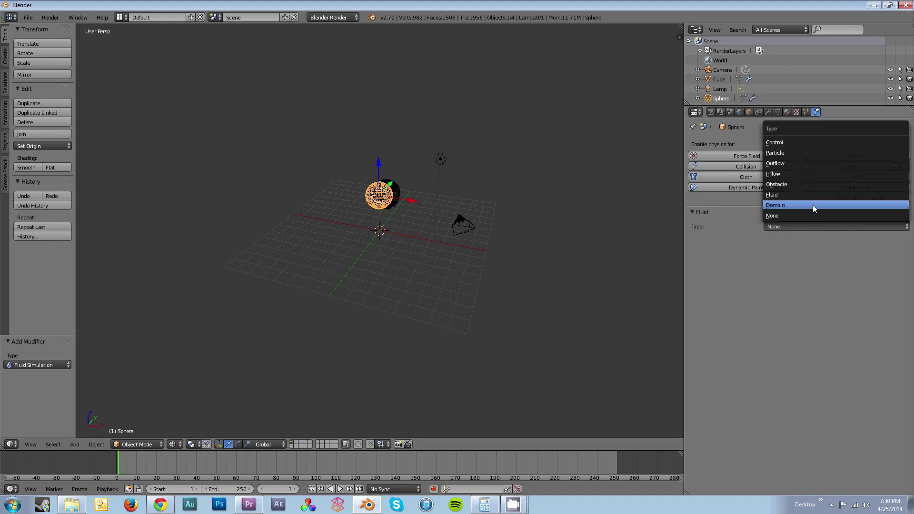
{"action": "left_click", "coordinate": [814, 194]}
{"action": "right_click", "coordinate": [396, 186]}
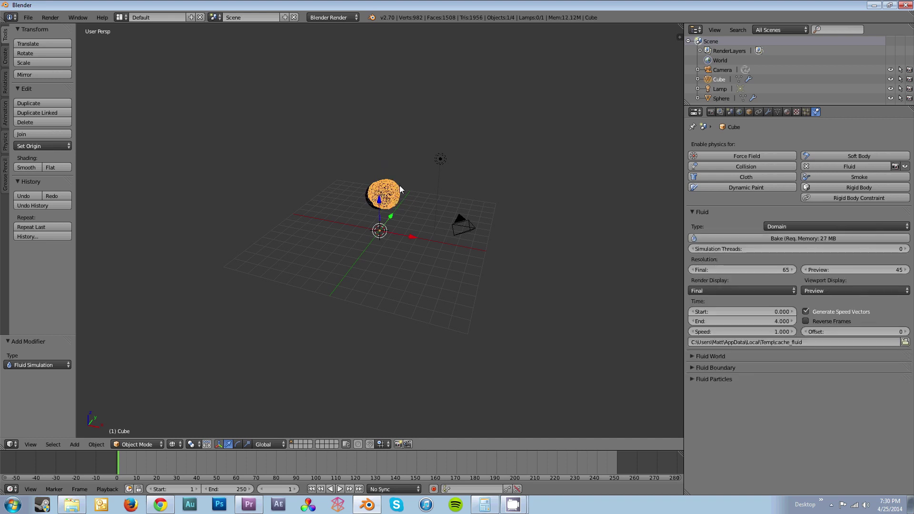
Bake the domain's fluid simulation and rewind playback to the first frames.
{"action": "left_click", "coordinate": [791, 239]}
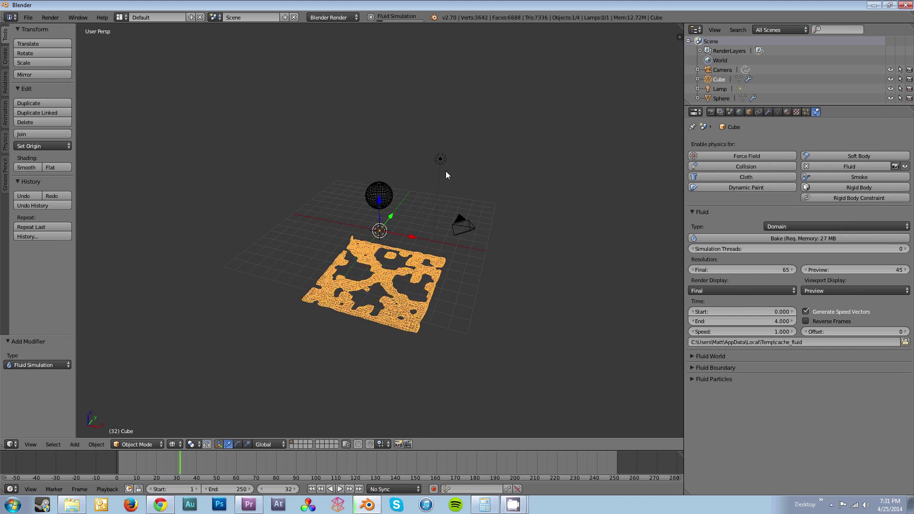
{"action": "key", "text": "Escape"}
{"action": "key", "text": "shift+Left"}
{"action": "key", "text": "alt+a"}
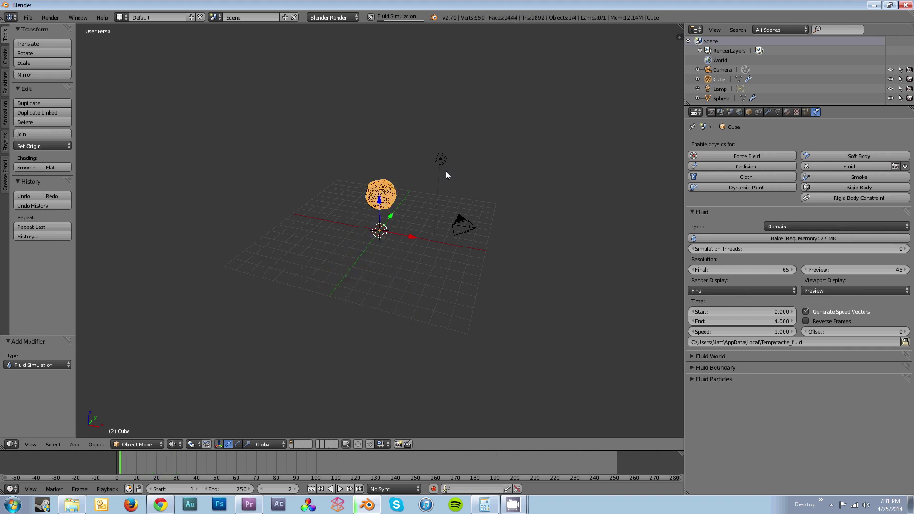
{"action": "left_click", "coordinate": [370, 17]}
Make the sphere an Inflow with velocity X 1 and Z -1, then reselect the domain cube.
{"action": "right_click", "coordinate": [370, 191]}
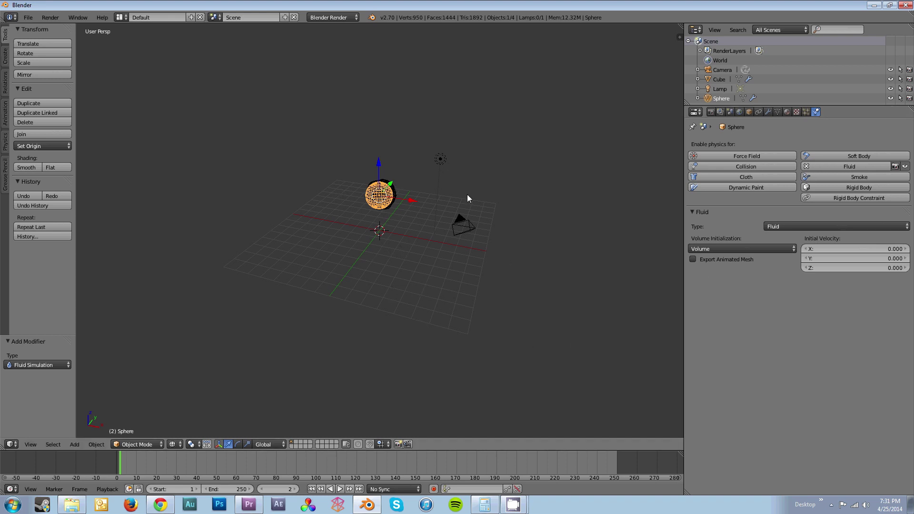
{"action": "left_click", "coordinate": [784, 227]}
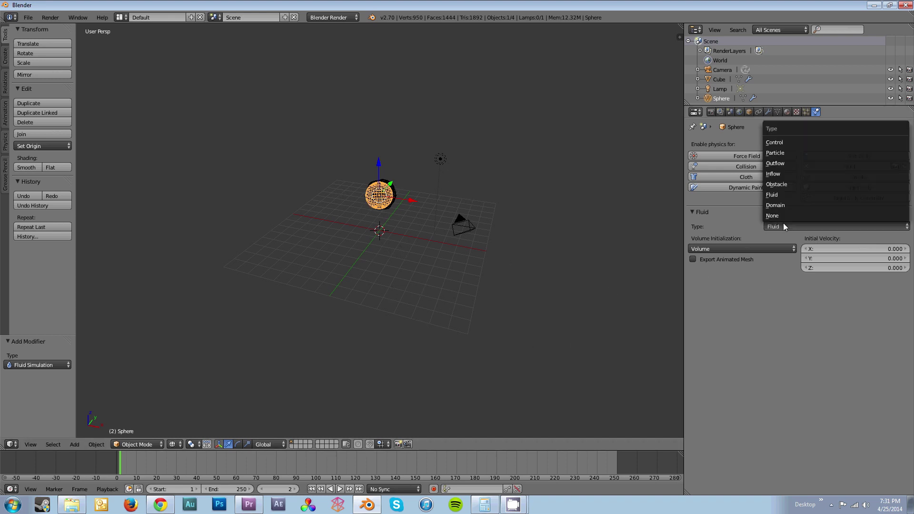
{"action": "left_click", "coordinate": [791, 174]}
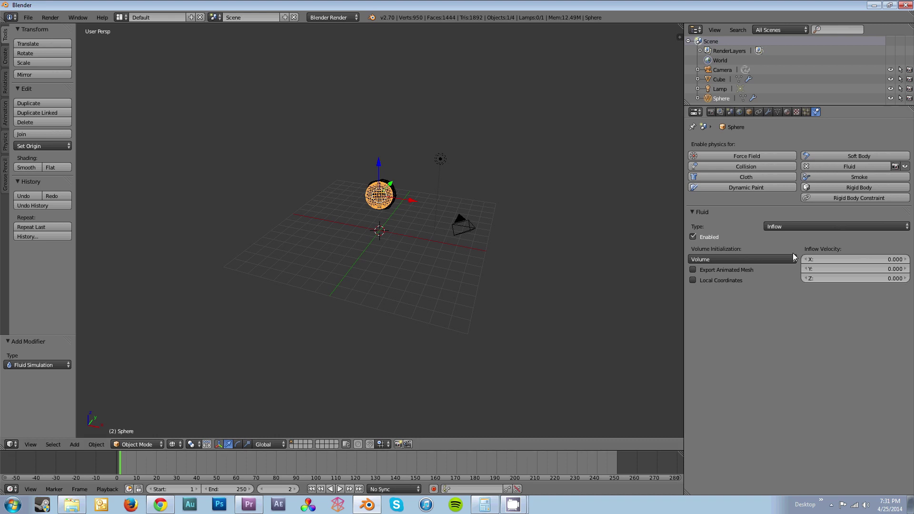
{"action": "left_click", "coordinate": [854, 277]}
{"action": "type", "text": "-1"}
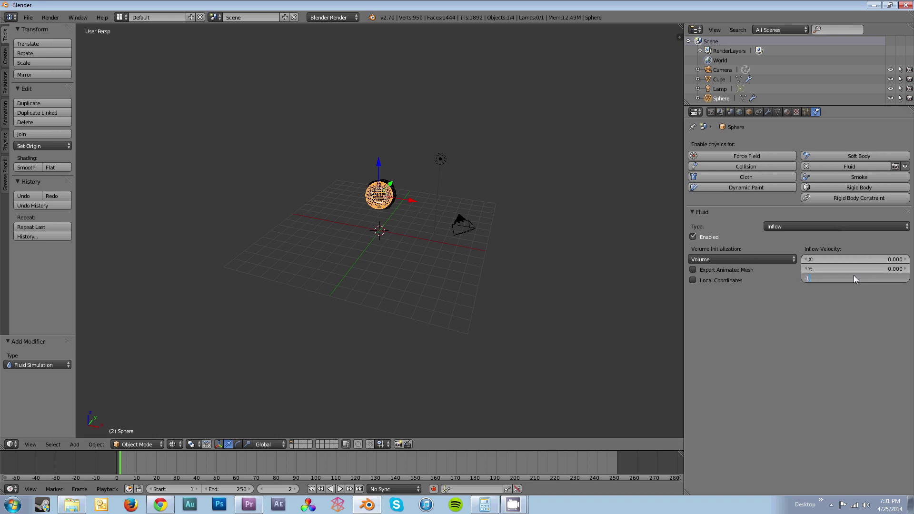
{"action": "key", "text": "Return"}
{"action": "left_click", "coordinate": [864, 261]}
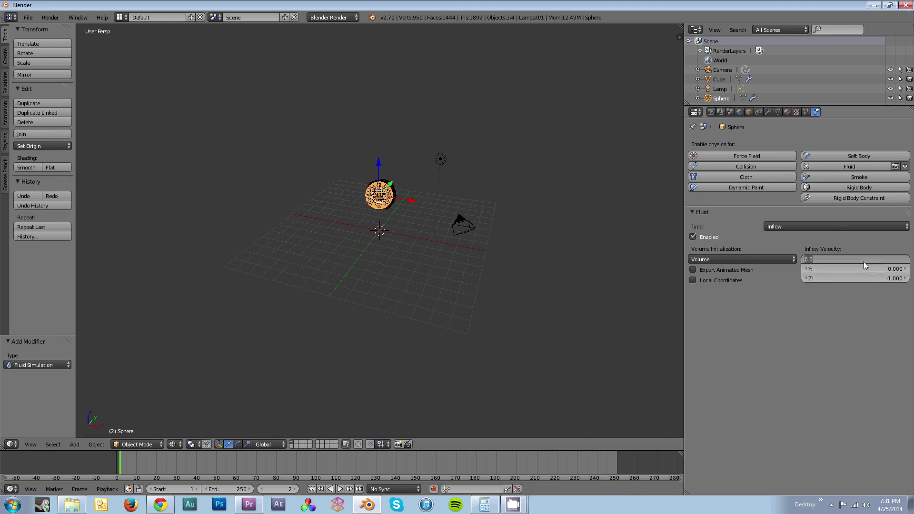
{"action": "type", "text": "1"}
{"action": "key", "text": "Return"}
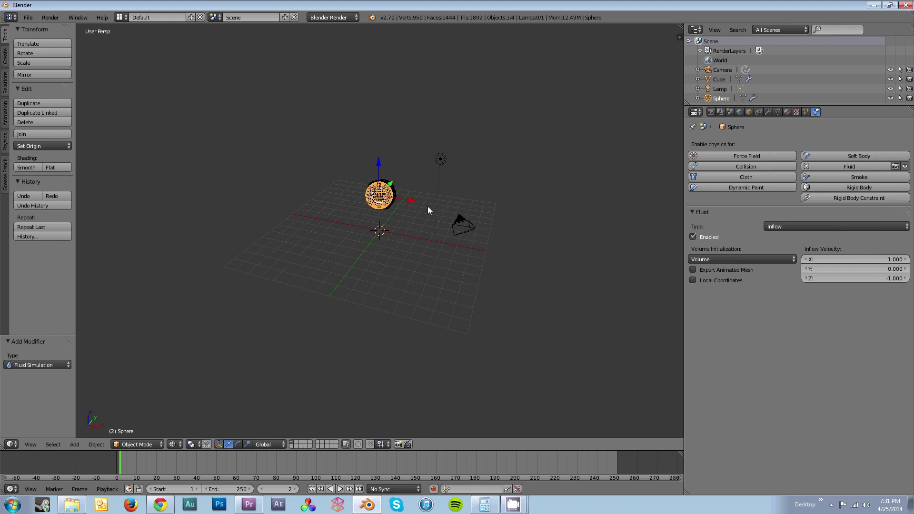
{"action": "right_click", "coordinate": [391, 192]}
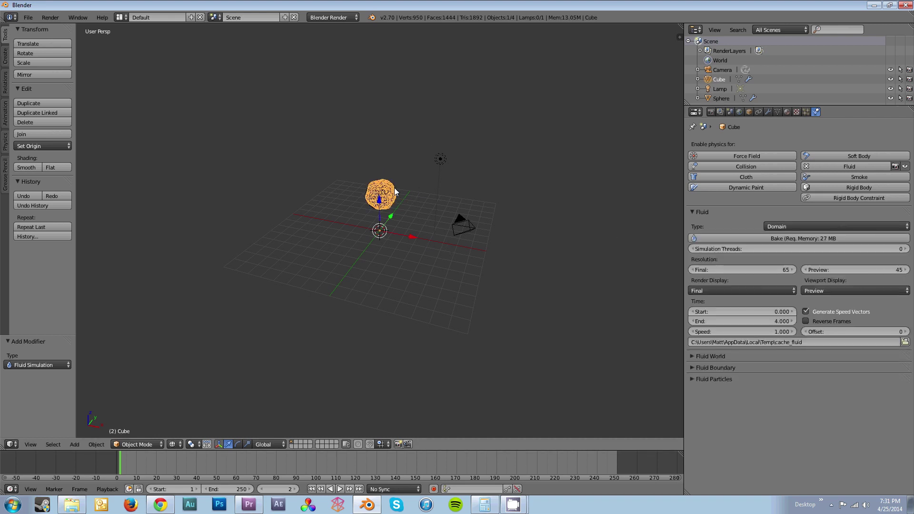
Re-bake the simulation and play the diagonal fluid stream from the first frame.
{"action": "left_click", "coordinate": [800, 238]}
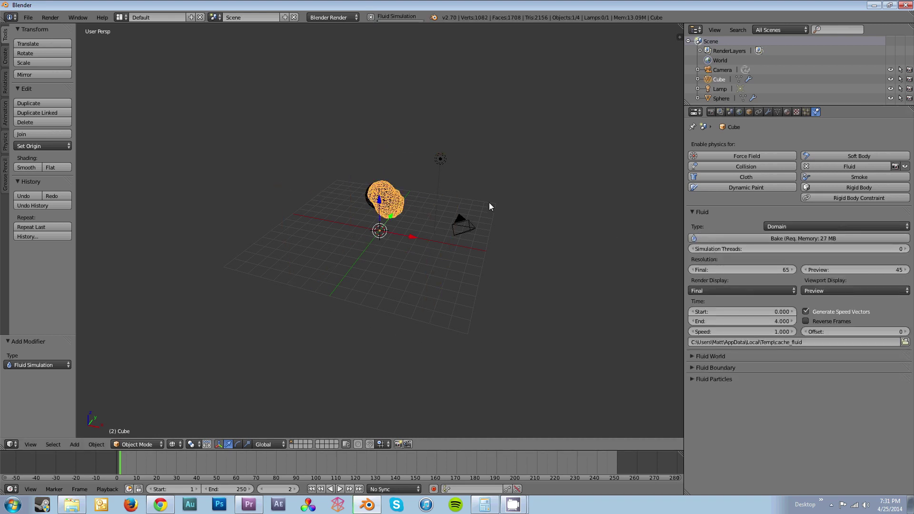
{"action": "middle_click_drag", "start_coordinate": [489, 203], "coordinate": [426, 289]}
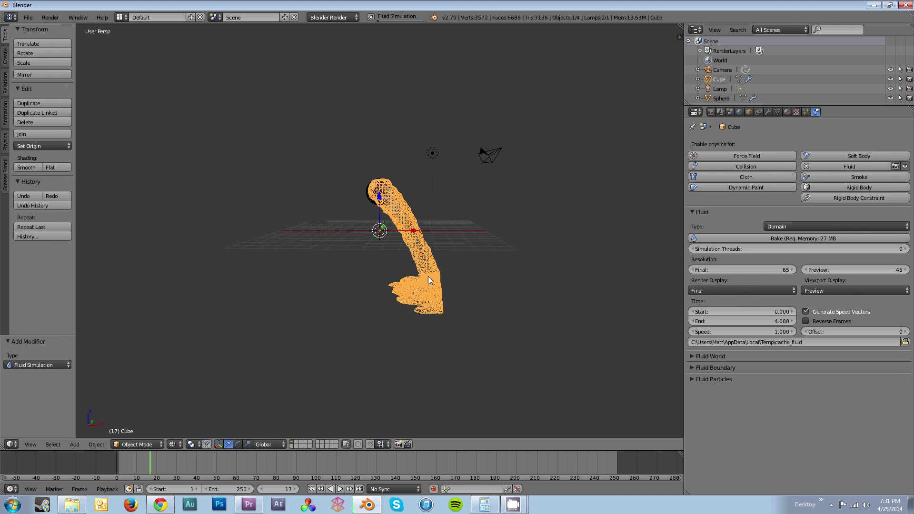
{"action": "key", "text": "Escape"}
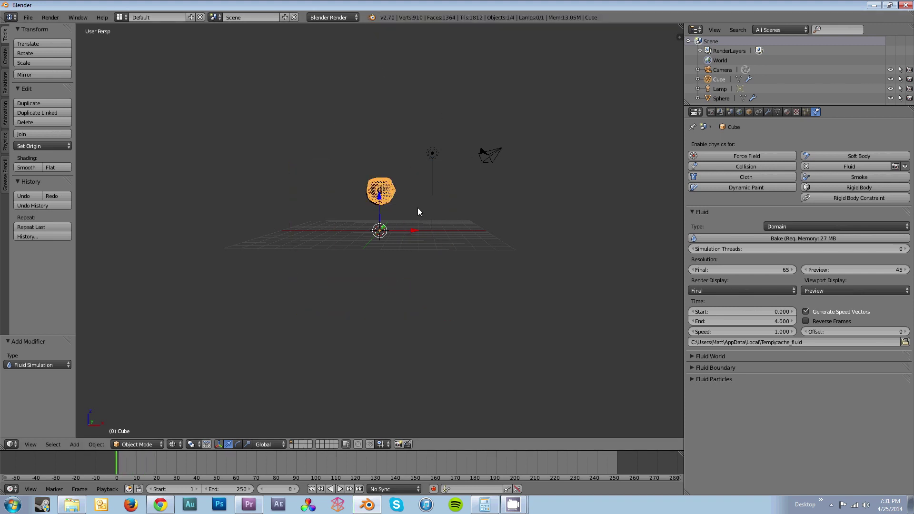
{"action": "key", "text": "alt+a"}
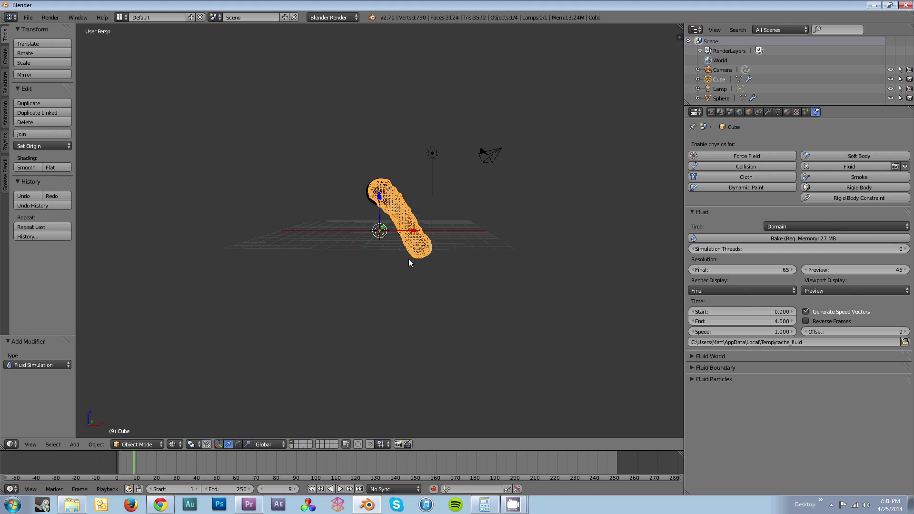
{"action": "scroll", "coordinate": [411, 260], "scroll_direction": "up", "scroll_amount": 4}
Add a new cube at the centre and move it 1 unit along X.
{"action": "key", "text": "a"}
{"action": "key", "text": "shift+a"}
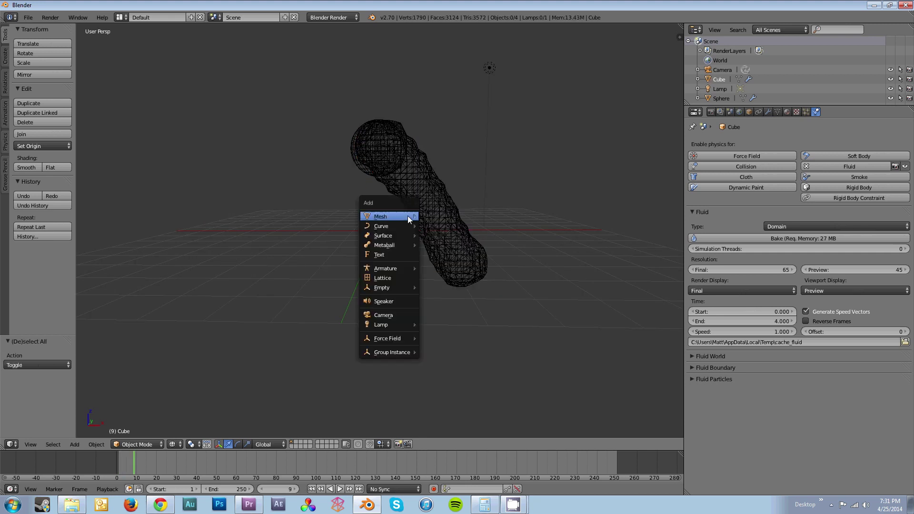
{"action": "mouse_move", "coordinate": [411, 219]}
{"action": "left_click", "coordinate": [442, 226]}
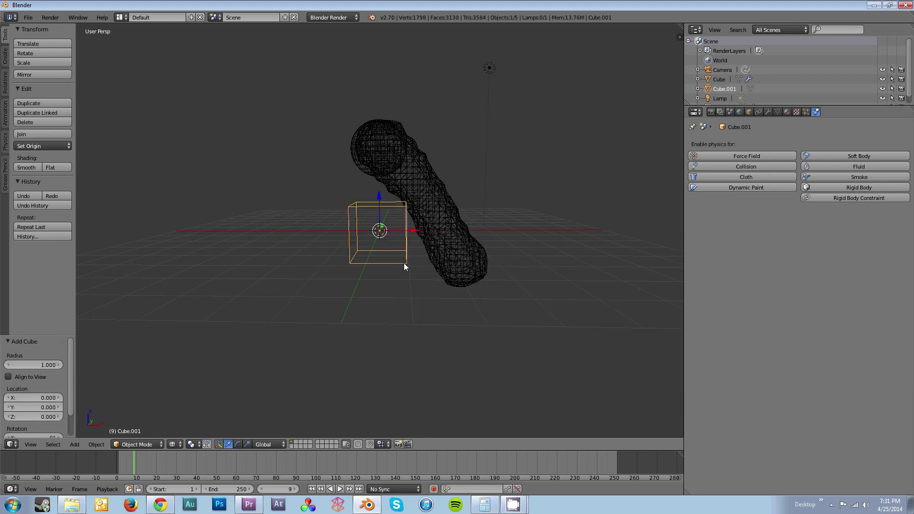
{"action": "key", "text": "x"}
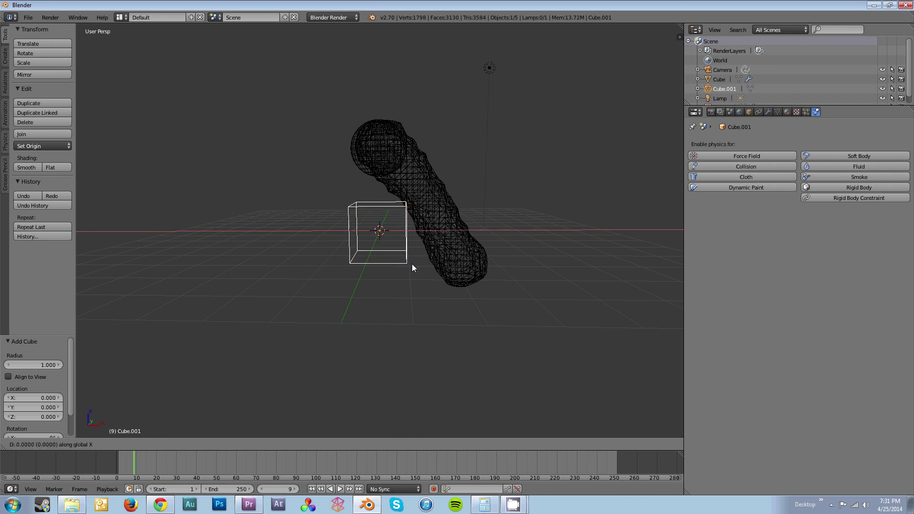
{"action": "key", "text": "1"}
{"action": "key", "text": "Return"}
{"action": "middle_click_drag", "start_coordinate": [427, 266], "coordinate": [443, 216]}
{"action": "scroll", "coordinate": [444, 216], "scroll_direction": "up", "scroll_amount": 2}
{"action": "middle_click_drag", "start_coordinate": [436, 160], "coordinate": [466, 223]}
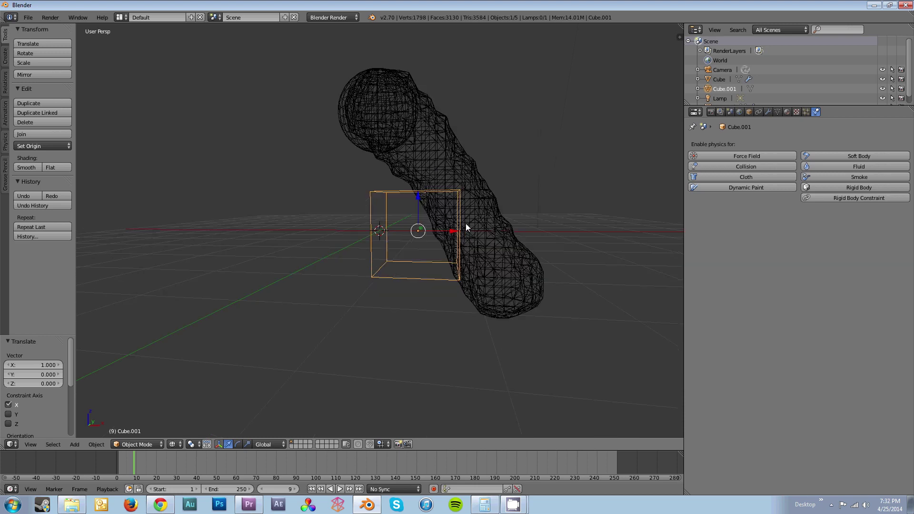
{"action": "right_click", "coordinate": [453, 166]}
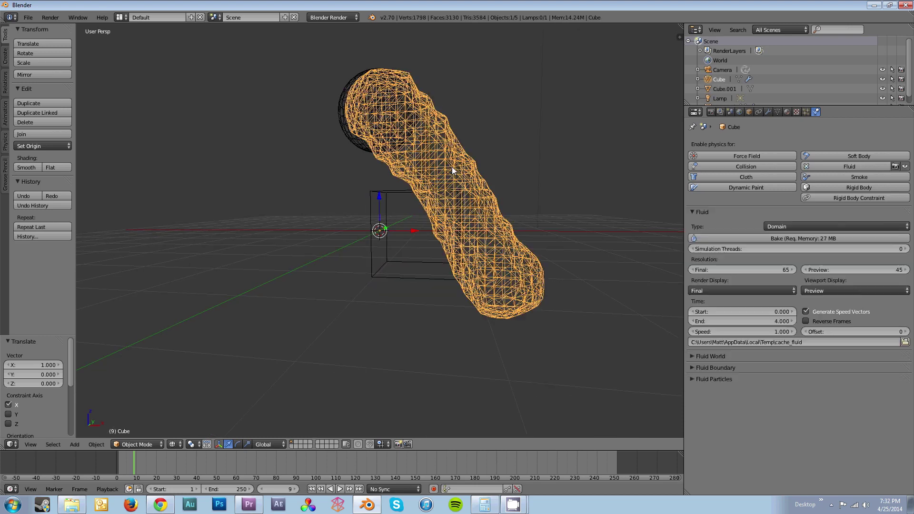
Give Cube.001 fluid physics of type Obstacle, then re-bake the domain cube.
{"action": "right_click", "coordinate": [398, 195]}
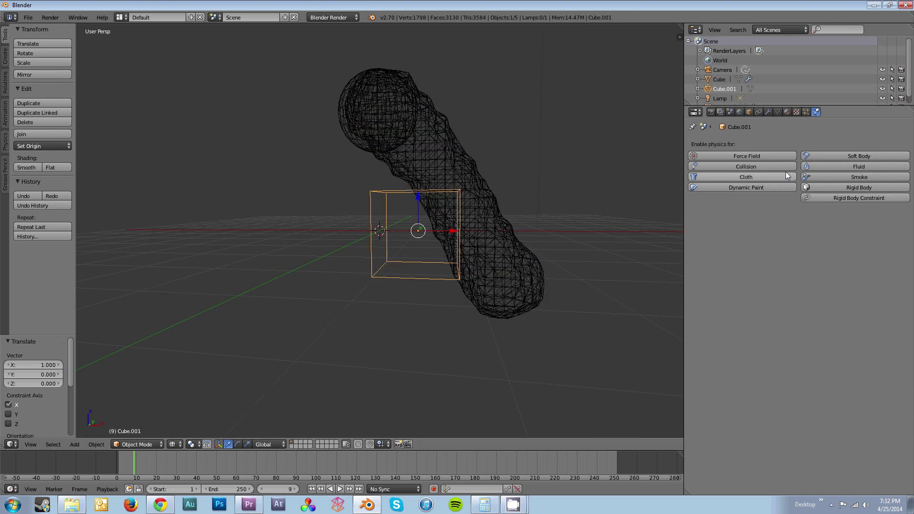
{"action": "left_click", "coordinate": [821, 168]}
{"action": "left_click", "coordinate": [798, 226]}
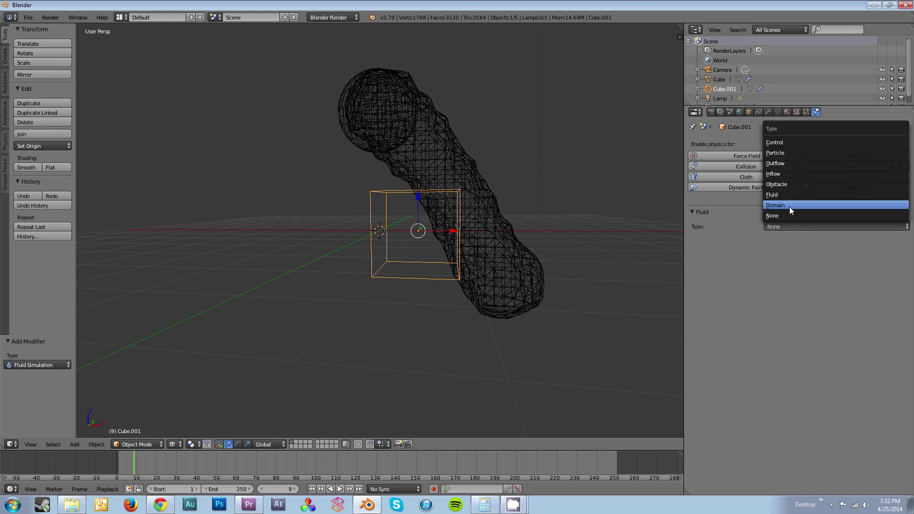
{"action": "left_click", "coordinate": [789, 186]}
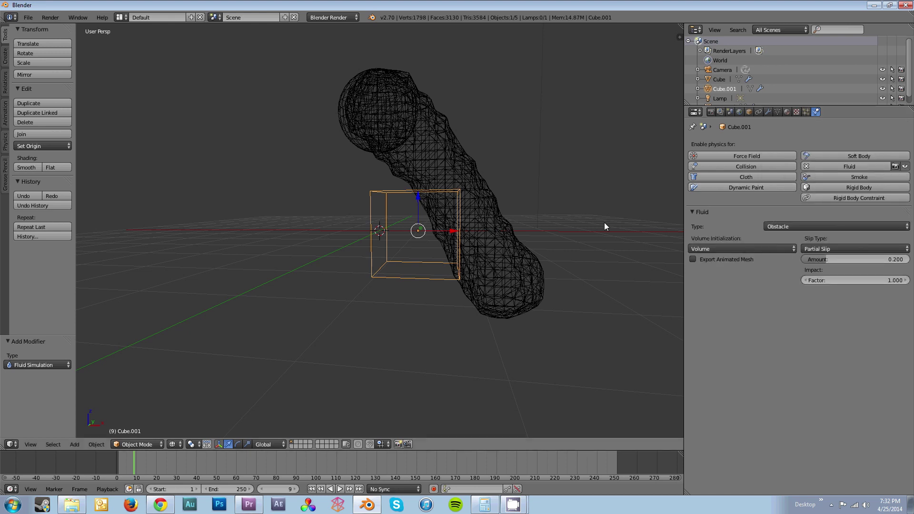
{"action": "right_click", "coordinate": [434, 168]}
{"action": "left_click", "coordinate": [794, 238]}
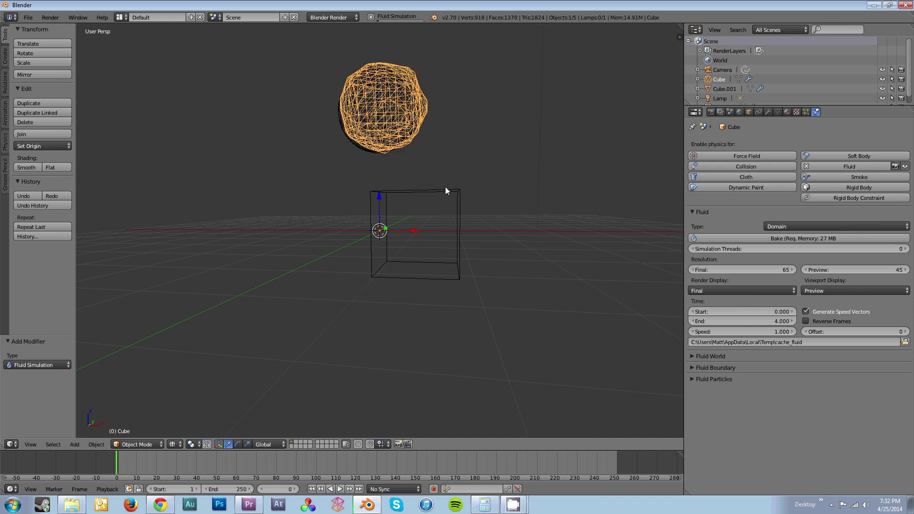
Check Cube.001's Obstacle type, play the re-baked splash, and reselect the domain cube.
{"action": "right_click", "coordinate": [446, 189]}
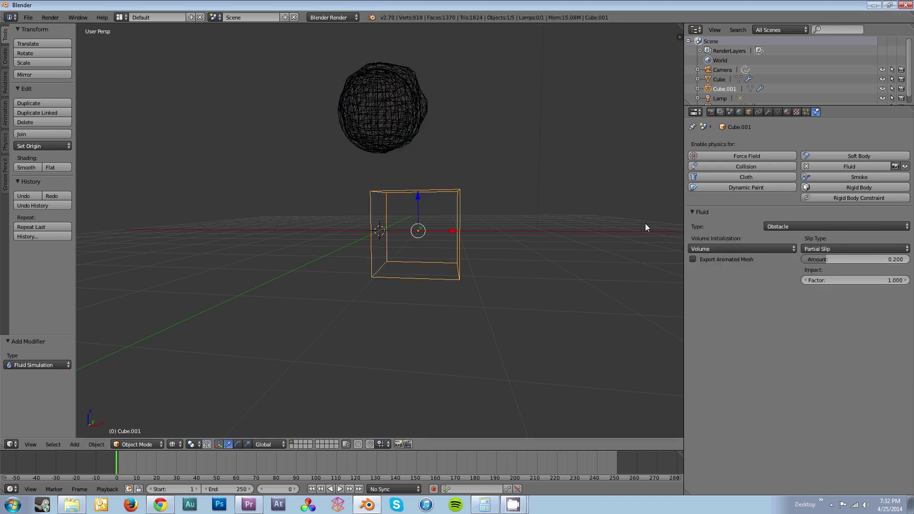
{"action": "left_click", "coordinate": [798, 227]}
{"action": "key", "text": "alt+a"}
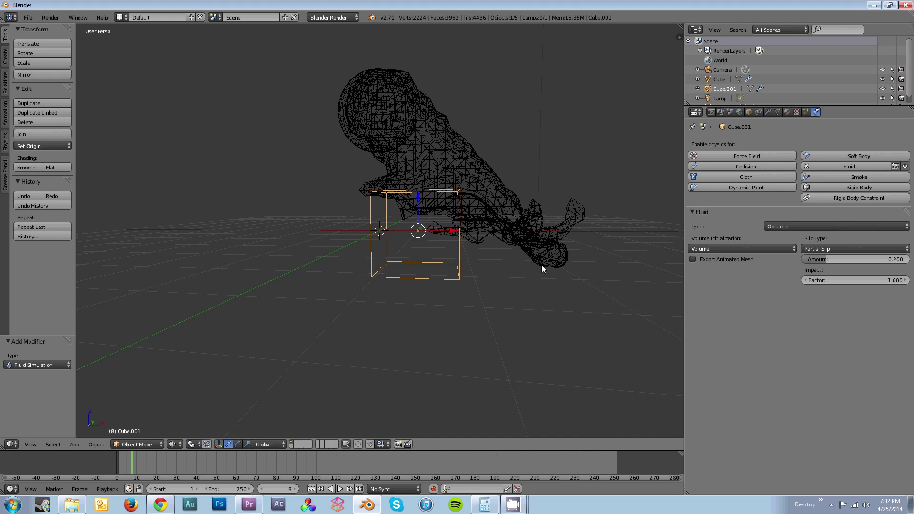
{"action": "right_click", "coordinate": [463, 125]}
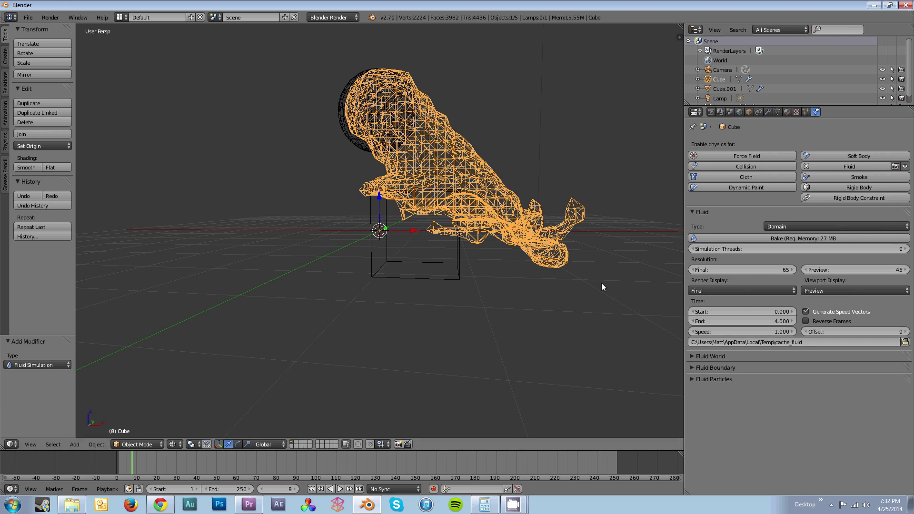
Switch to solid shading and orbit to view the fluid surfaces from above.
{"action": "middle_click_drag", "start_coordinate": [440, 200], "coordinate": [461, 229]}
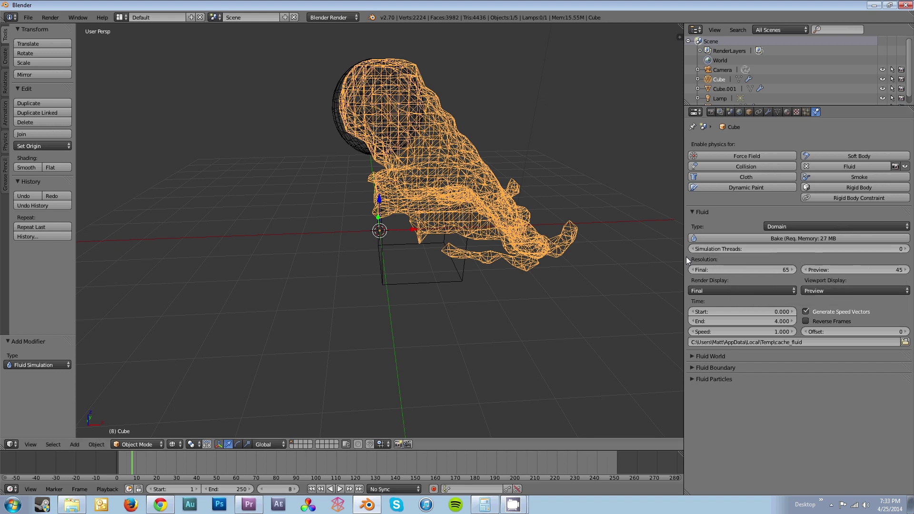
{"action": "key", "text": "z"}
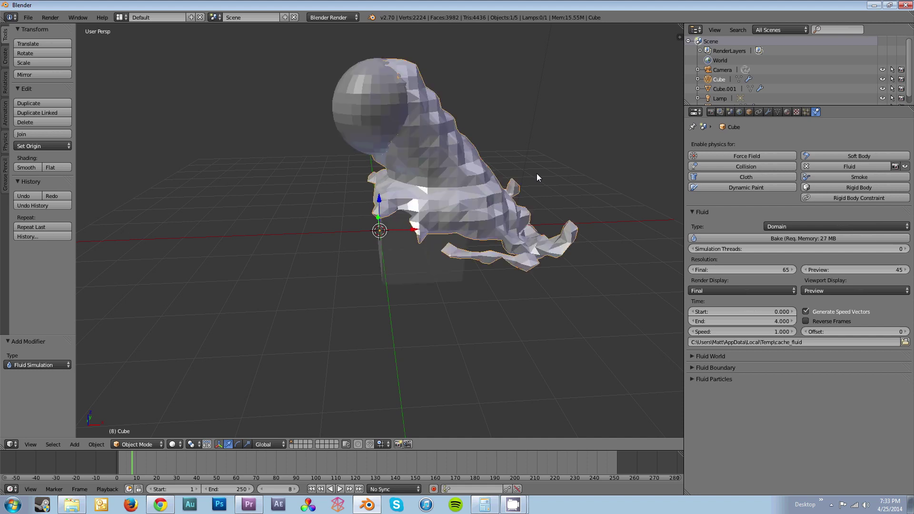
{"action": "middle_click_drag", "start_coordinate": [487, 201], "coordinate": [518, 165]}
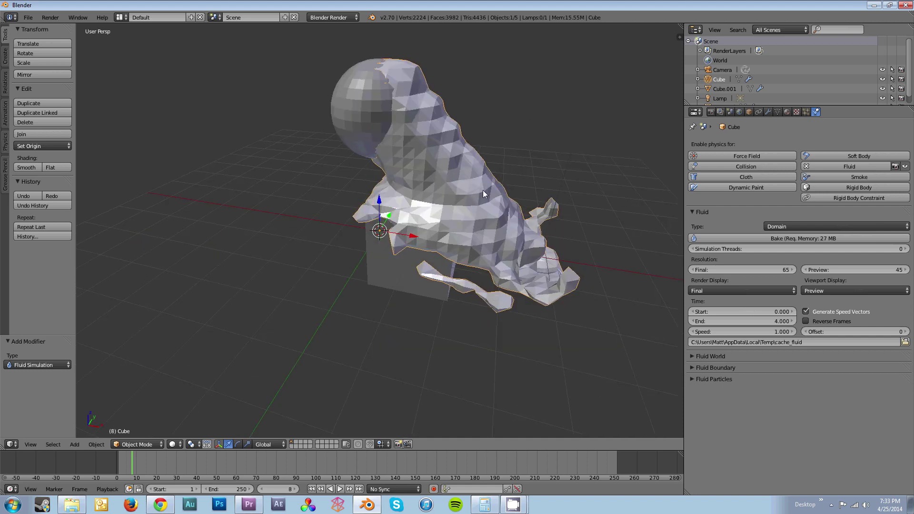
Set the domain's Viewport Display to Final, then back to Preview.
{"action": "left_click", "coordinate": [830, 291]}
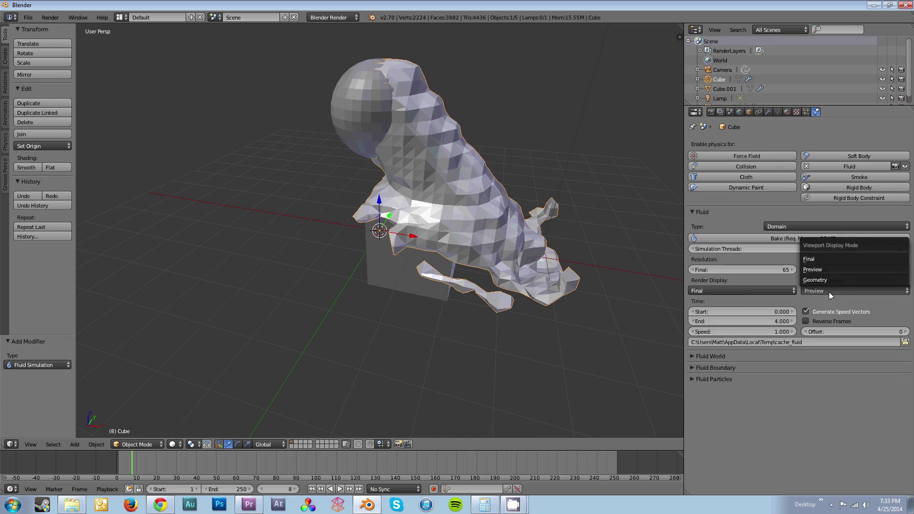
{"action": "left_click", "coordinate": [826, 260]}
{"action": "scroll", "coordinate": [416, 183], "scroll_direction": "up", "scroll_amount": 2}
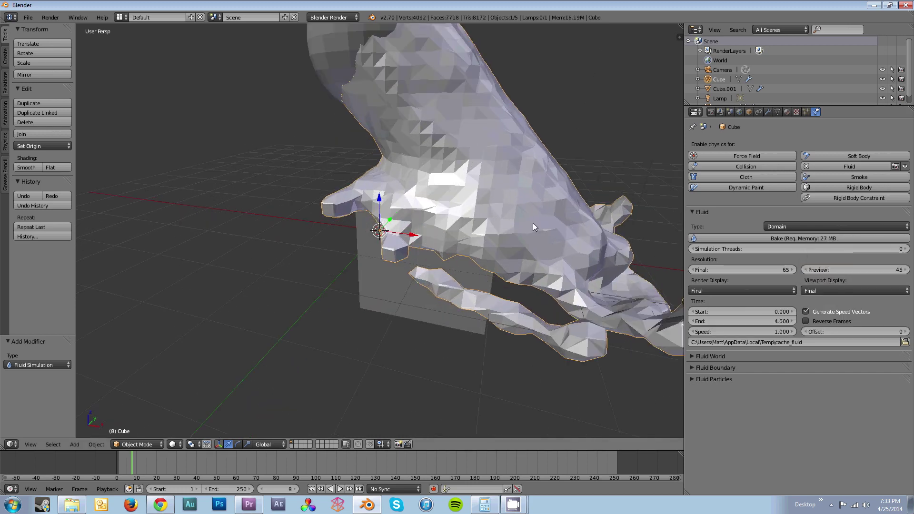
{"action": "left_click", "coordinate": [840, 289]}
{"action": "left_click", "coordinate": [836, 267]}
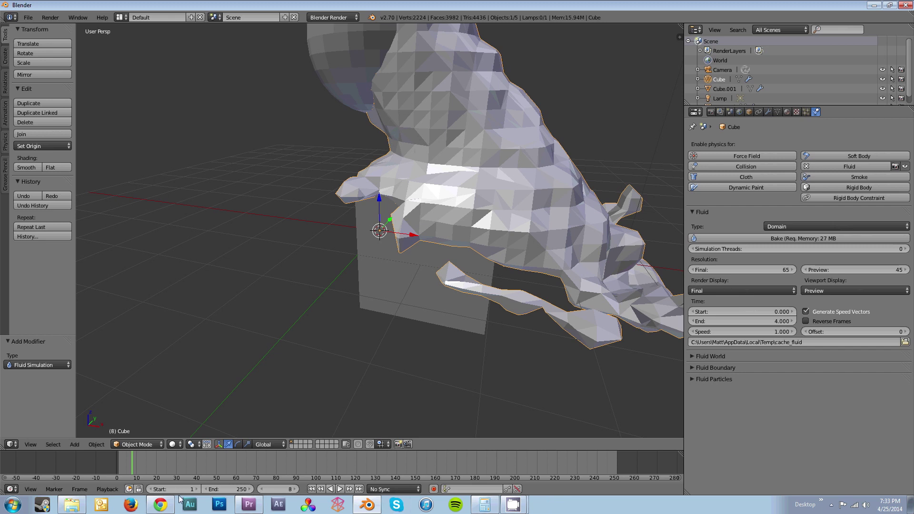
Return to frame 1 so the baked liquid shows as a blob above the obstacle cube.
{"action": "left_click", "coordinate": [120, 455]}
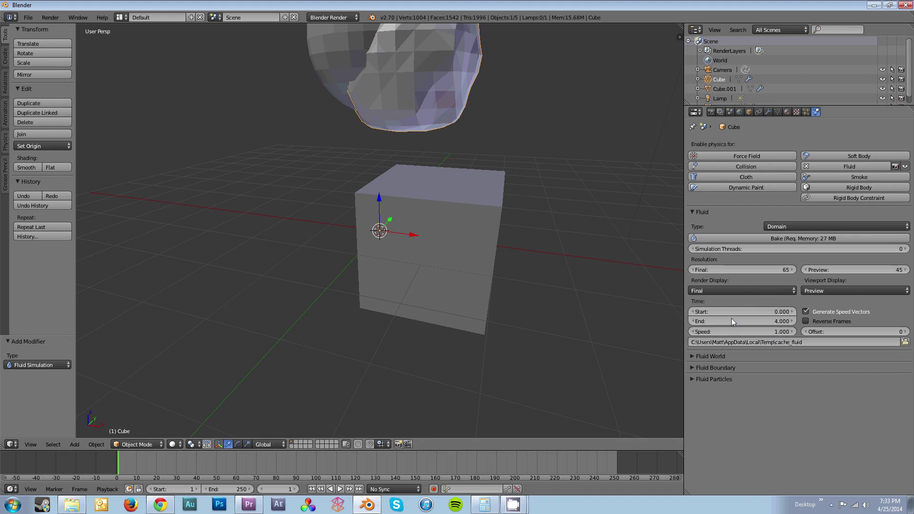
Collapse the main Fluid panel and review the Fluid World gravity, real-world size and viscosity.
{"action": "left_click", "coordinate": [691, 212]}
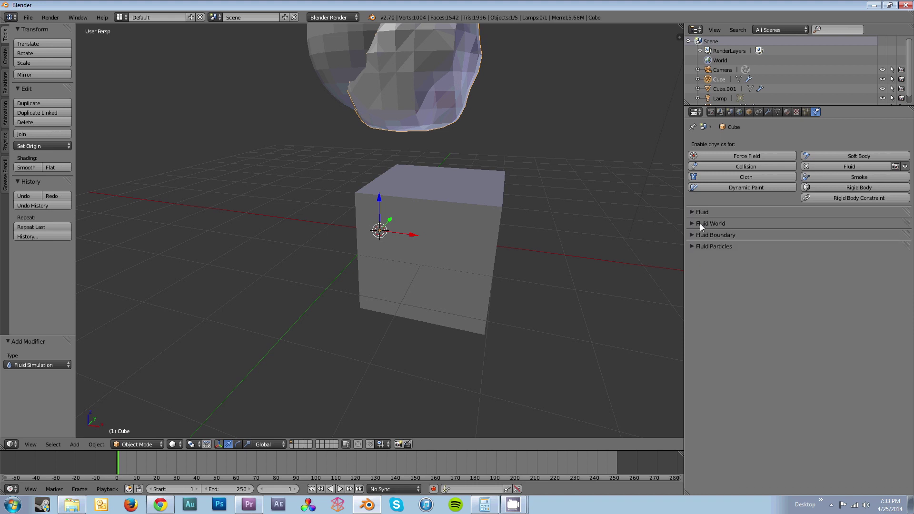
{"action": "left_click", "coordinate": [699, 224]}
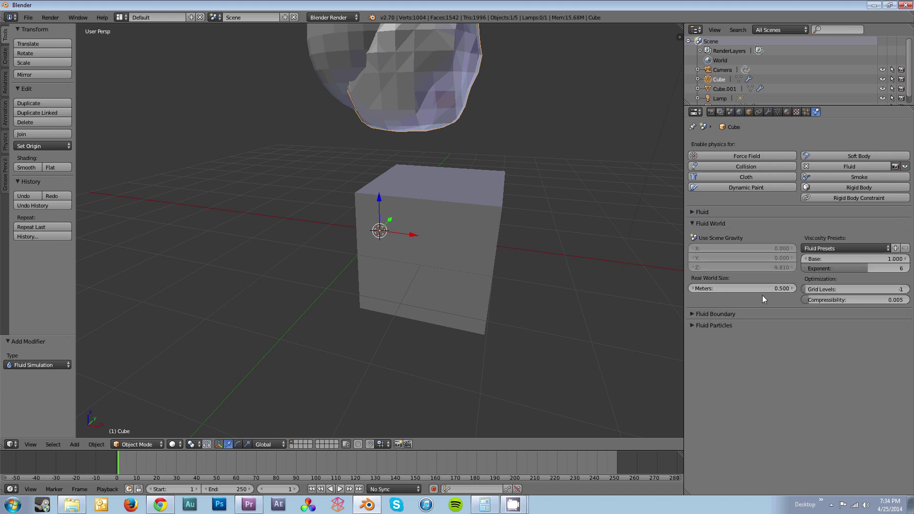
{"action": "scroll", "coordinate": [441, 218], "scroll_direction": "down", "scroll_amount": 5}
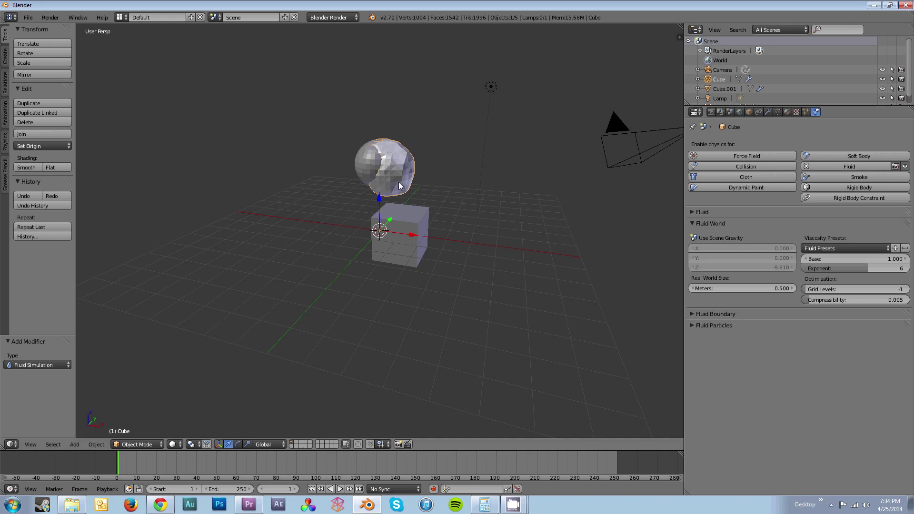
{"action": "left_click", "coordinate": [693, 223]}
Review Fluid Boundary in place of Fluid World: Partial Slip 0.200, surface smoothing 1.000.
{"action": "left_click", "coordinate": [692, 223]}
{"action": "left_click", "coordinate": [692, 224]}
{"action": "left_click", "coordinate": [690, 234]}
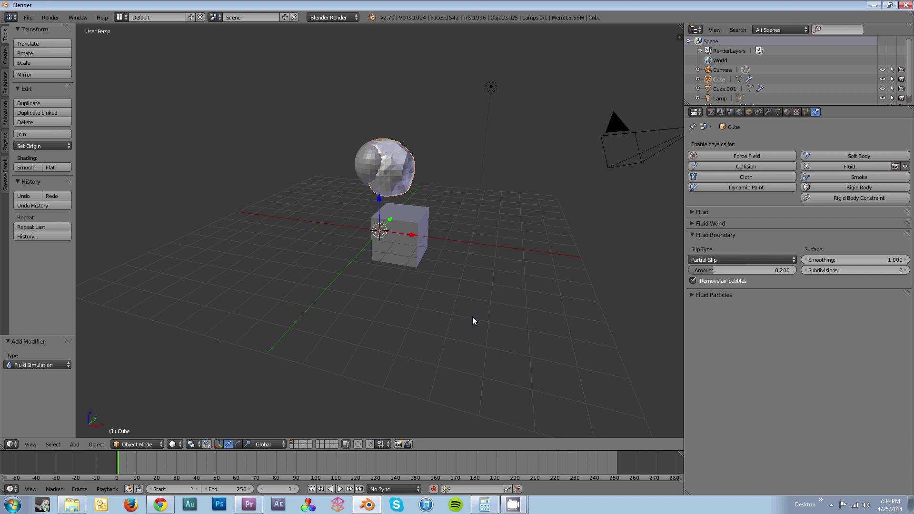
{"action": "left_click", "coordinate": [692, 236]}
Review Fluid Particles (Tracer 0, Generate 0.000), then reopen the main domain Fluid settings.
{"action": "left_click", "coordinate": [697, 246]}
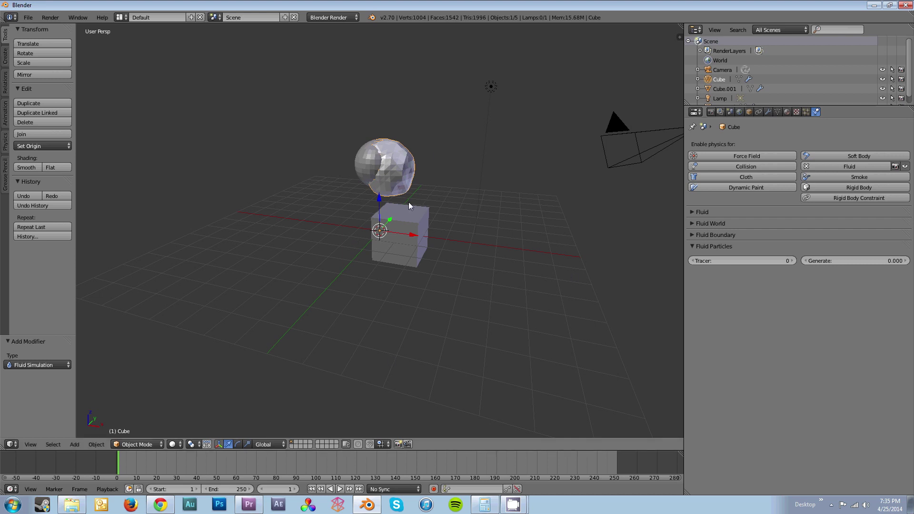
{"action": "left_click", "coordinate": [695, 211]}
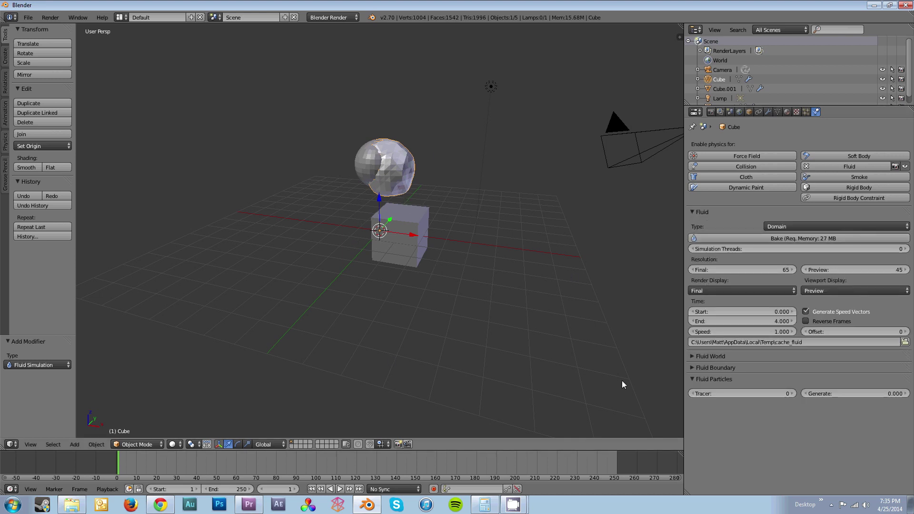